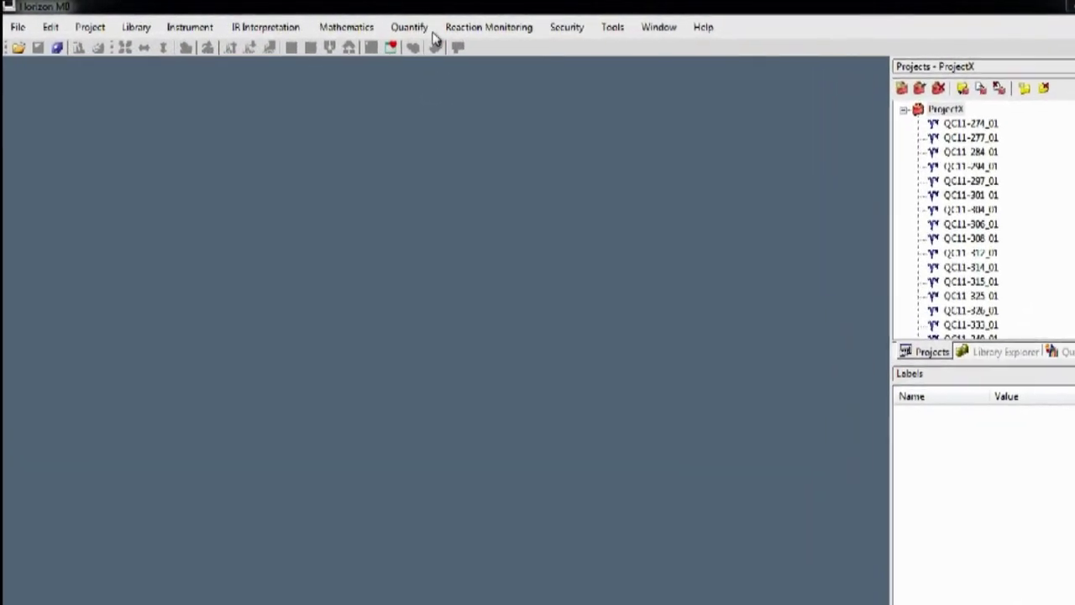
Step: Start a new calibration, narrow its region to 7969–8895 1/cm, and rotate the 3D scores plot
left_click(395, 25)
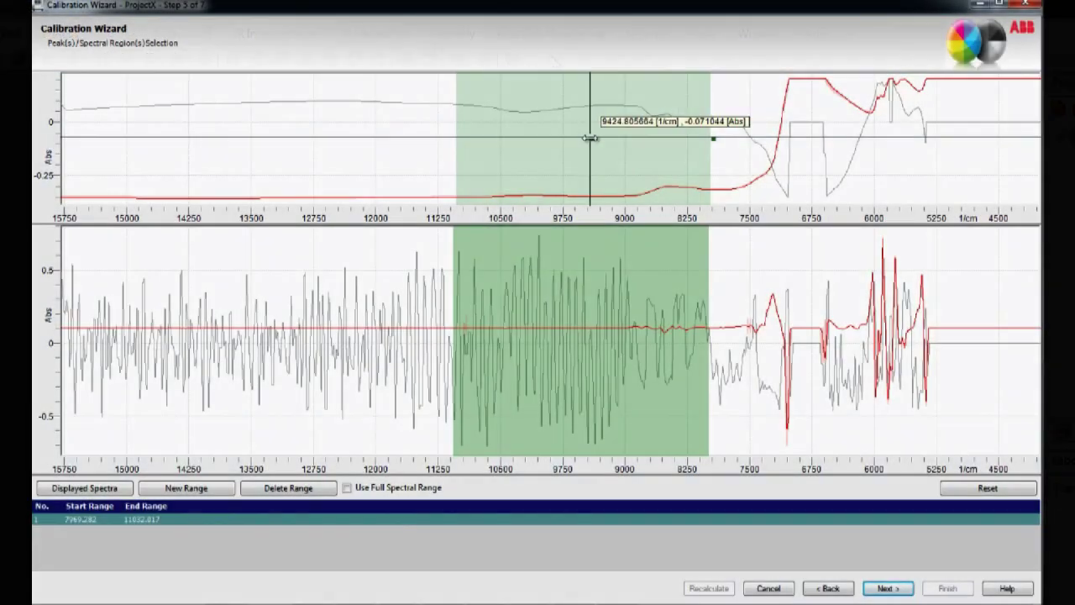
left_click_drag(629, 138, 630, 138)
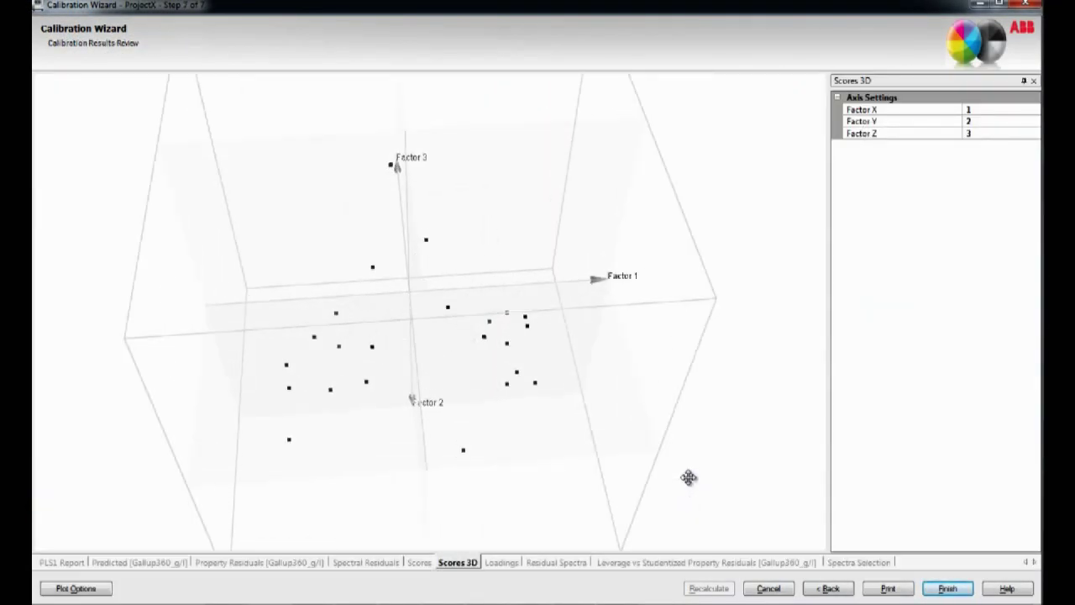
left_click_drag(689, 477, 632, 449)
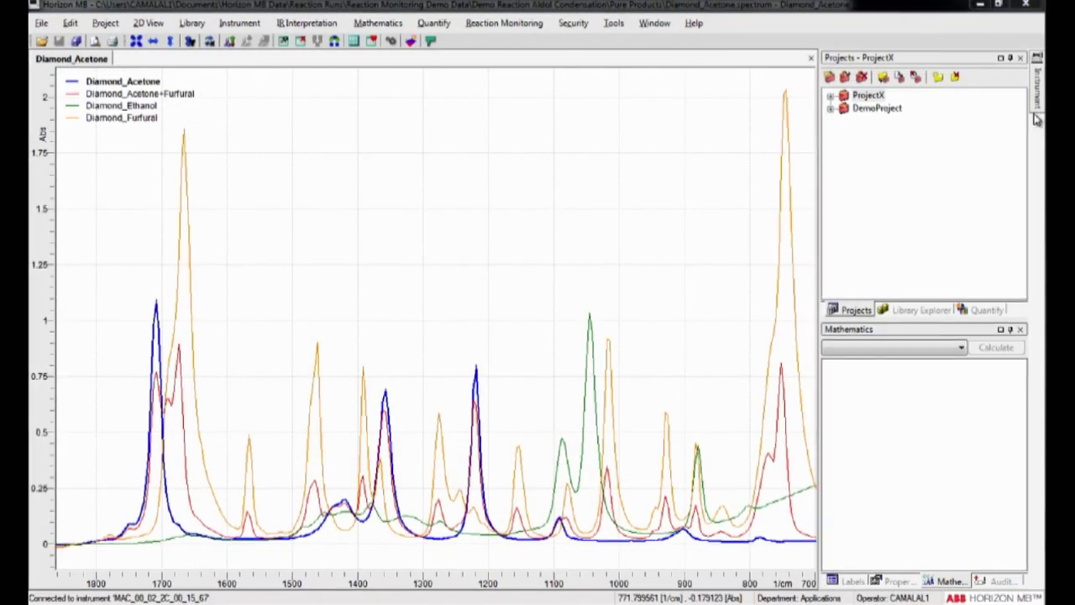
Step: Check the IR Source and Metrology health readings report OK, then show the Validation settings
mouse_move(1035, 117)
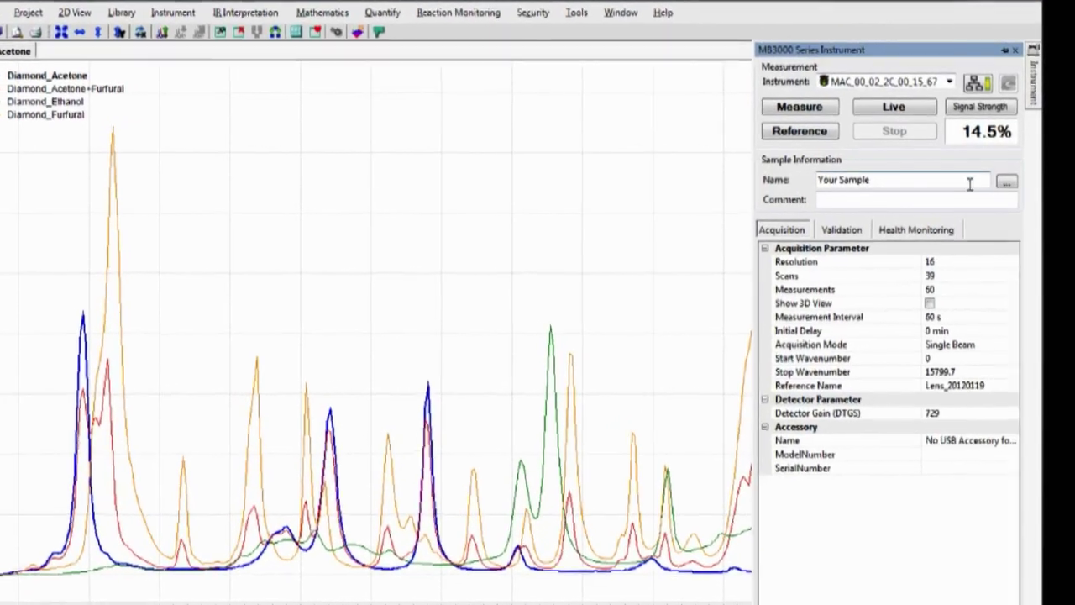
left_click(945, 234)
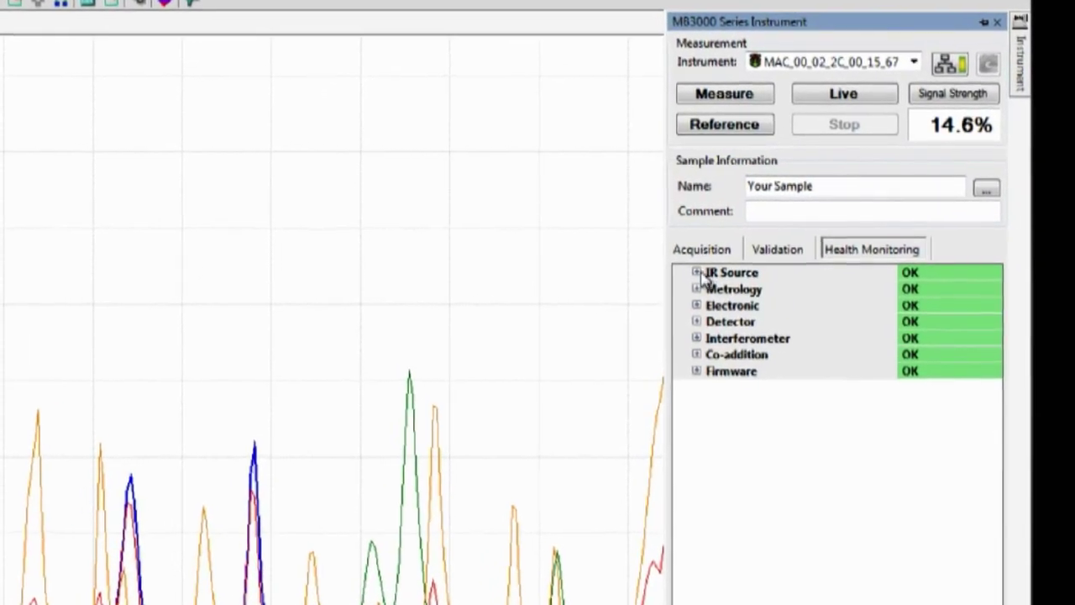
left_click(714, 267)
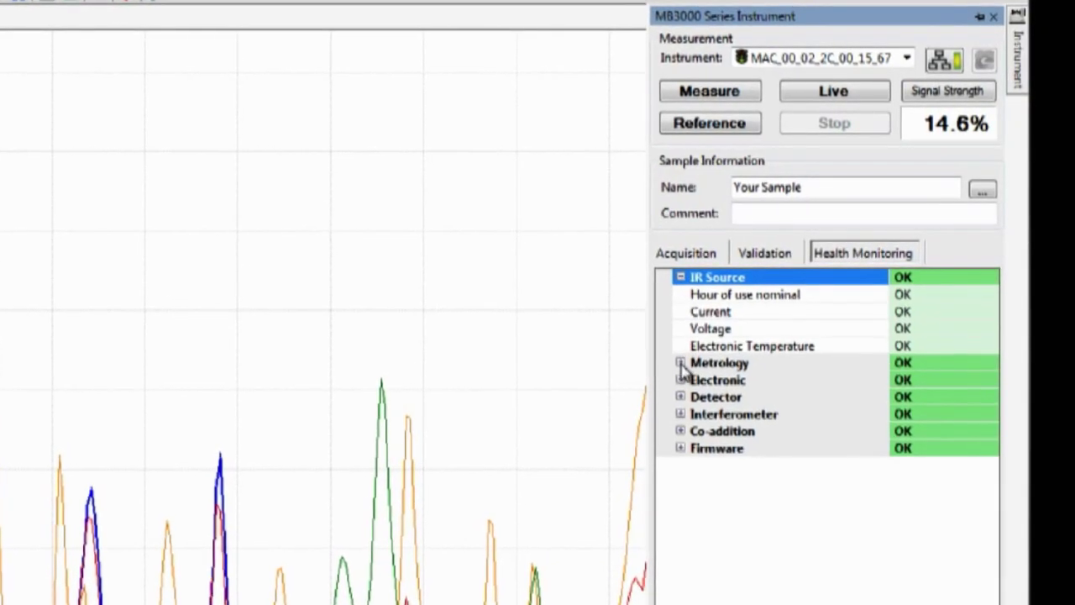
left_click(685, 361)
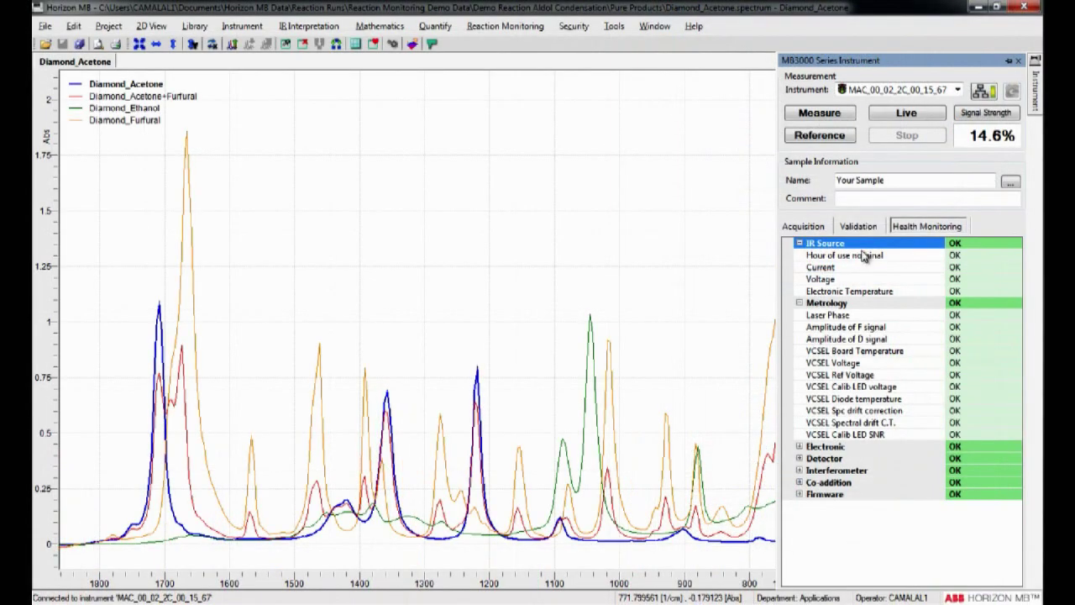
left_click(874, 227)
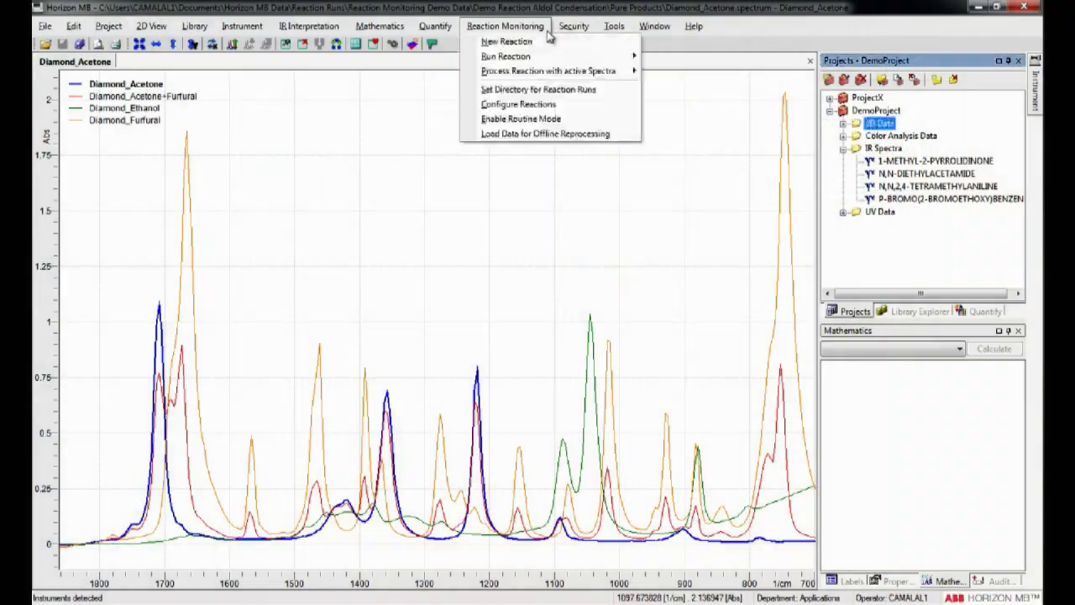
Step: Set up a new reaction that measures a reference each run and names projects by reaction name and count
left_click(547, 42)
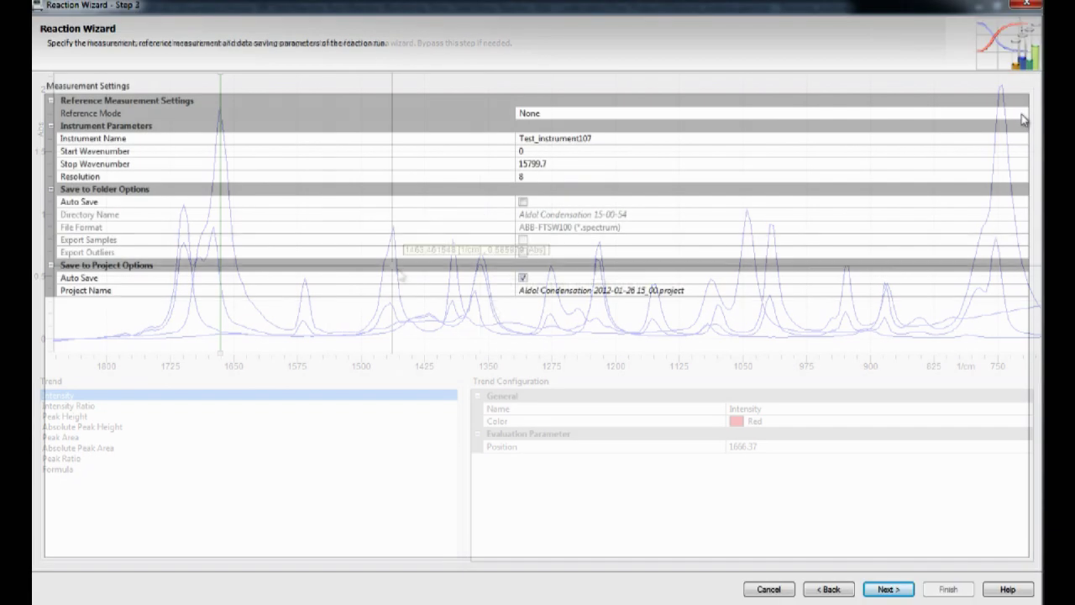
left_click(1021, 115)
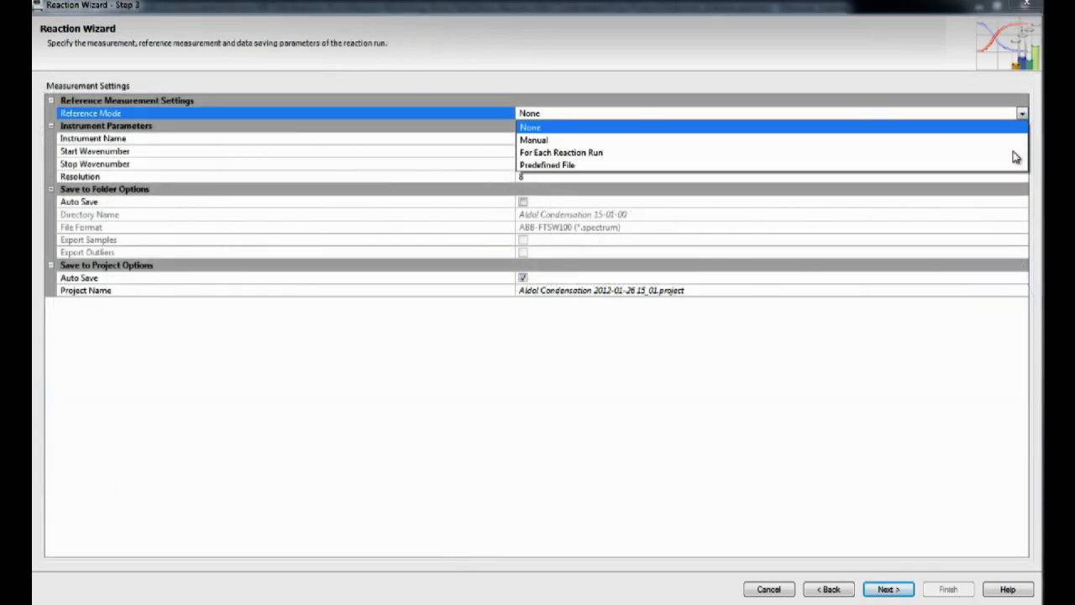
left_click(1012, 153)
left_click(688, 456)
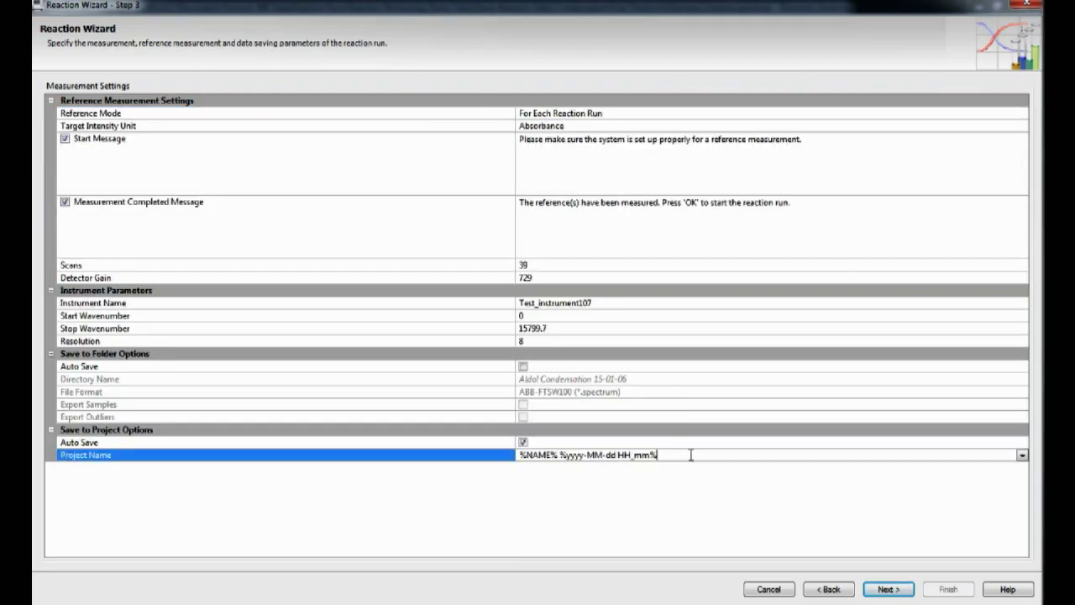
left_click(1022, 455)
left_click(1012, 467)
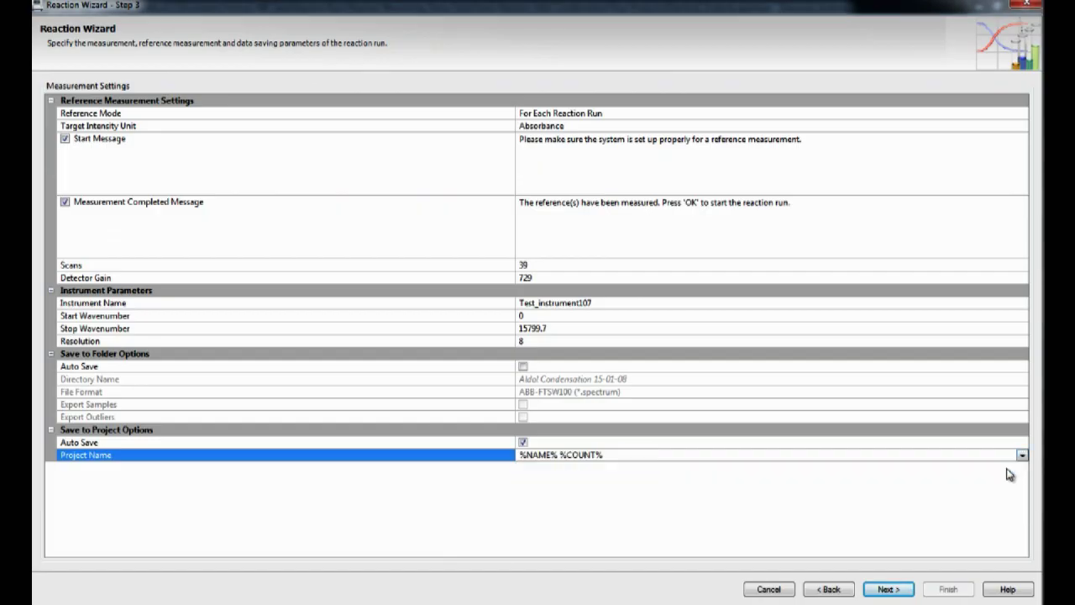
left_click(907, 591)
Step: Make the first phase endless, show phase information in the report view, and save the configuration as Aldol Condensation
left_click(888, 589)
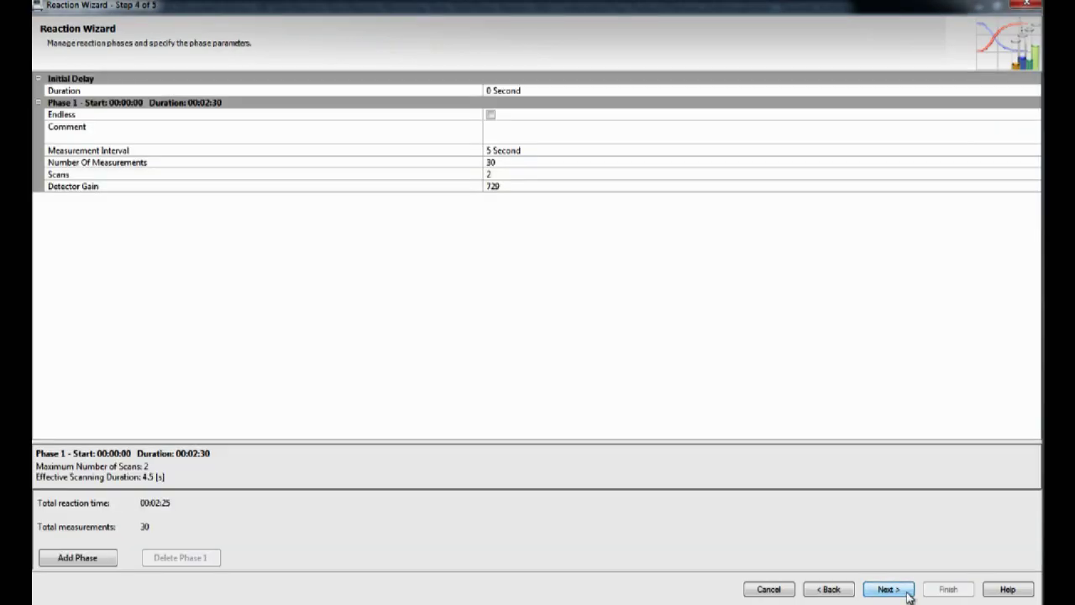
left_click(491, 117)
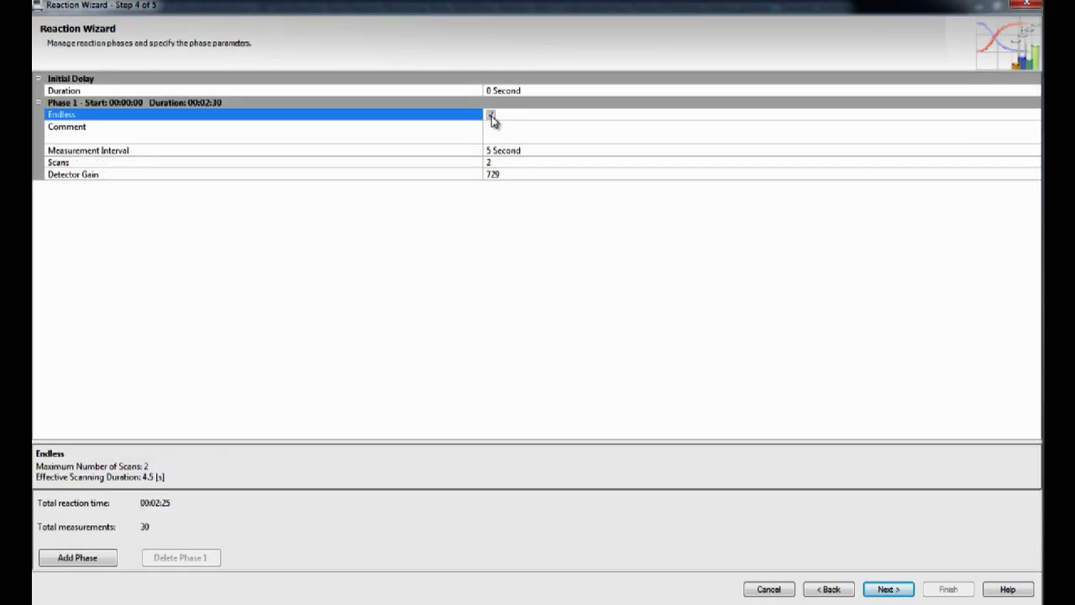
left_click(907, 593)
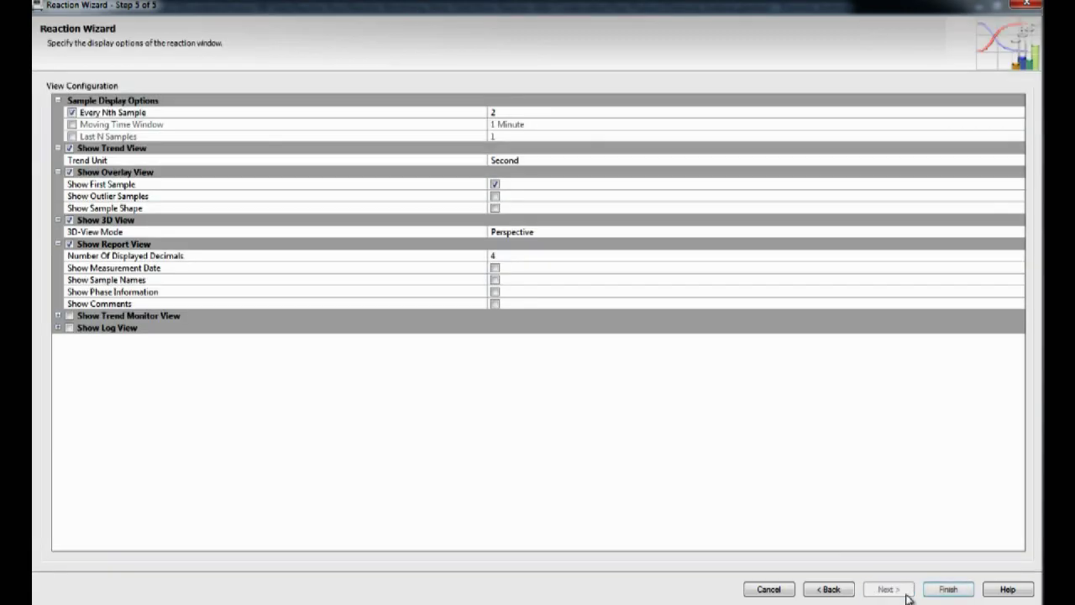
left_click(495, 292)
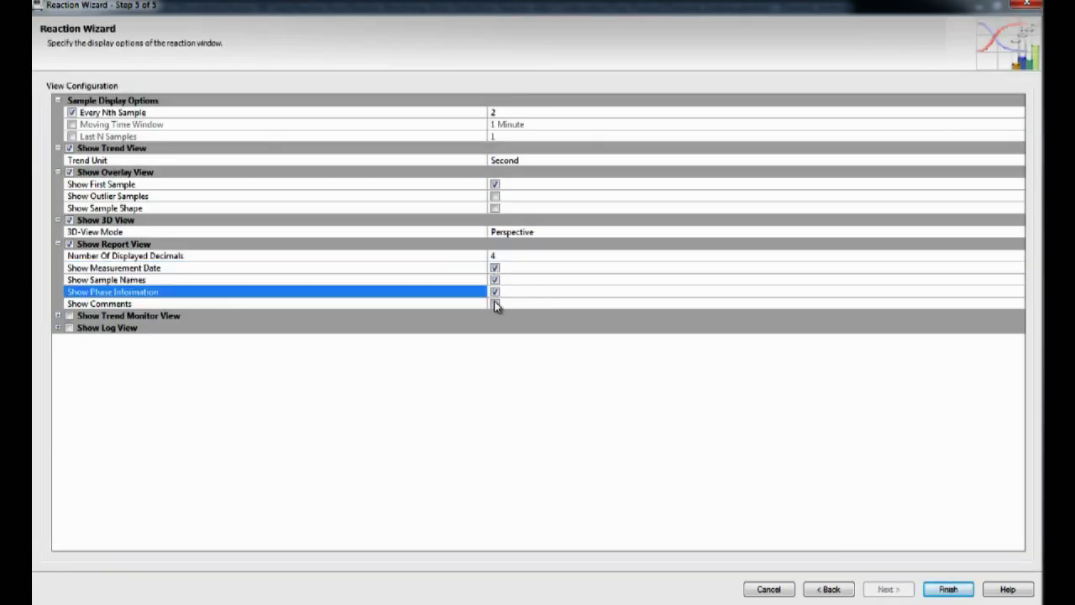
left_click(963, 591)
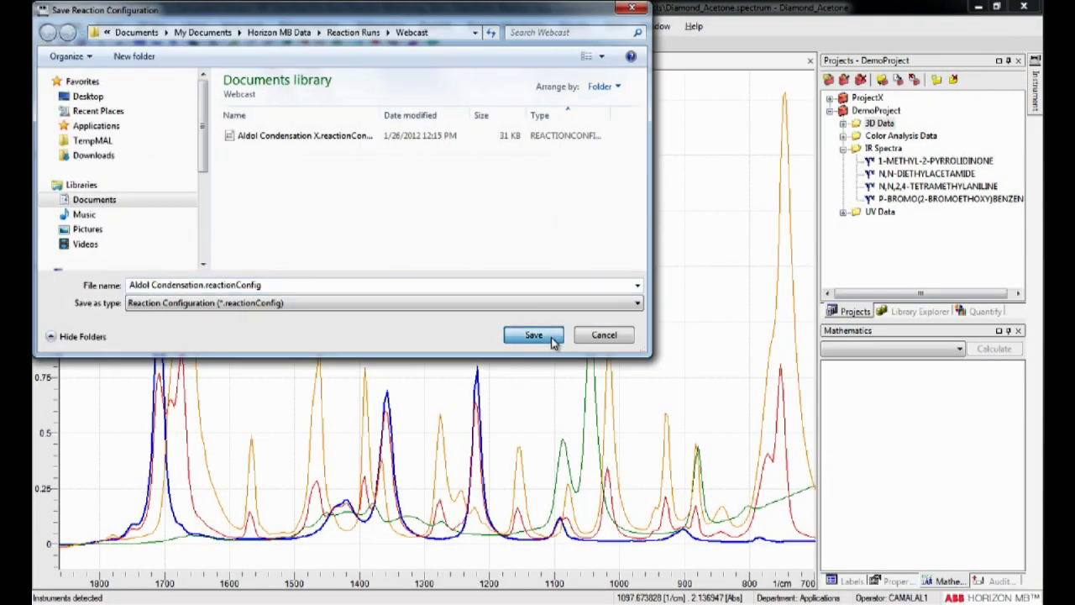
left_click(551, 335)
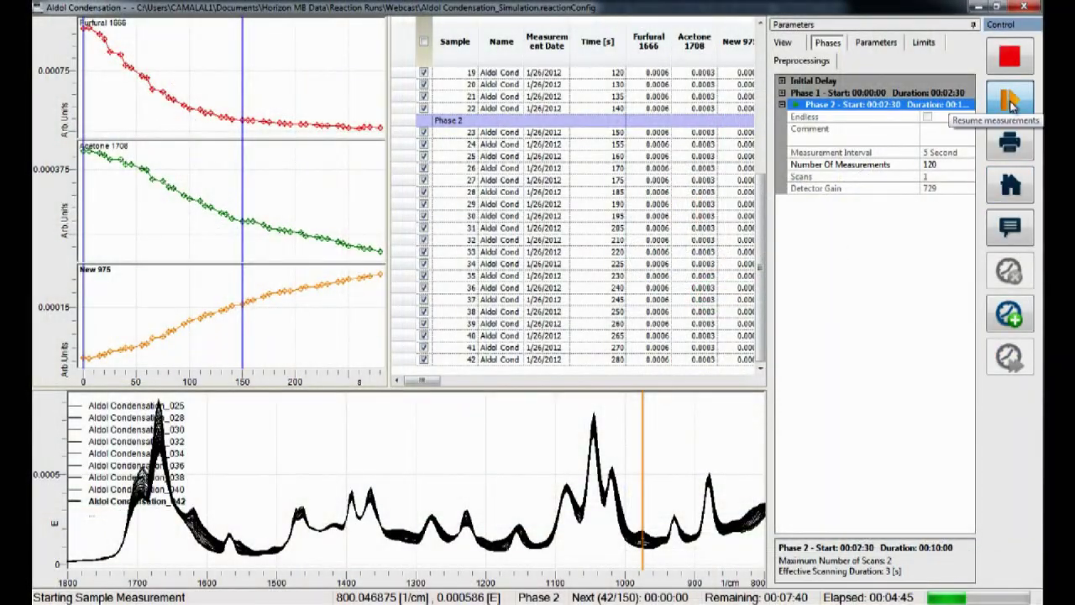
Step: Add an endless extra phase to the running reaction and resume measuring
left_click(1011, 317)
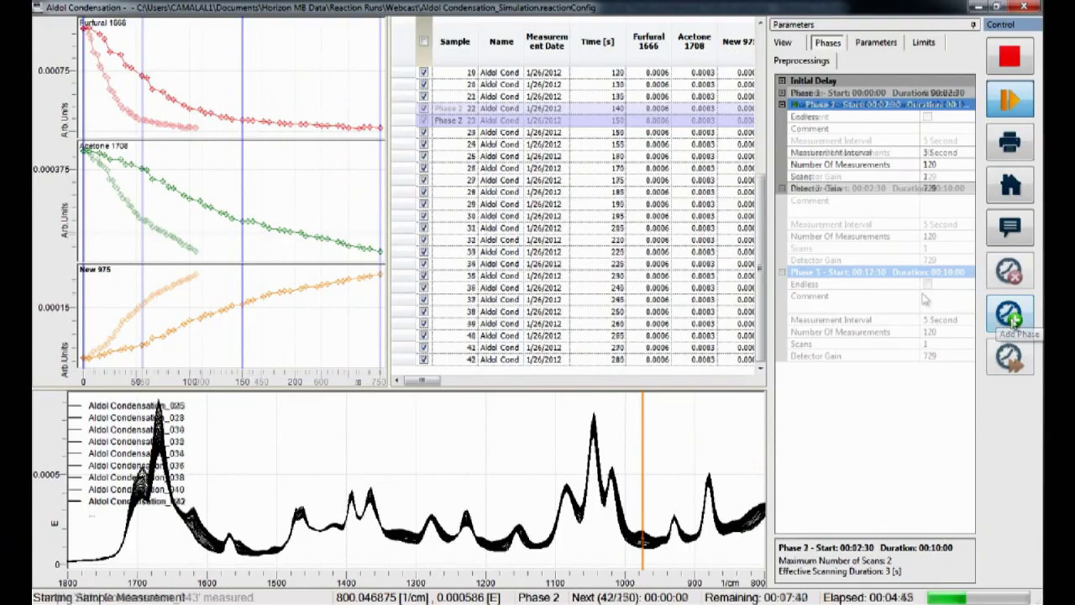
left_click(927, 287)
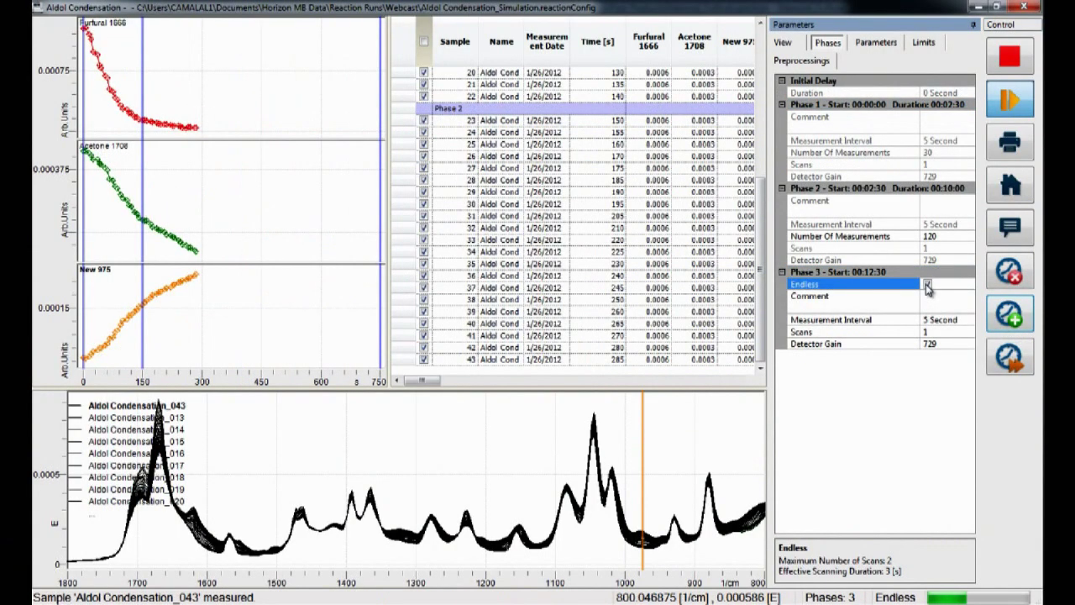
left_click(1013, 101)
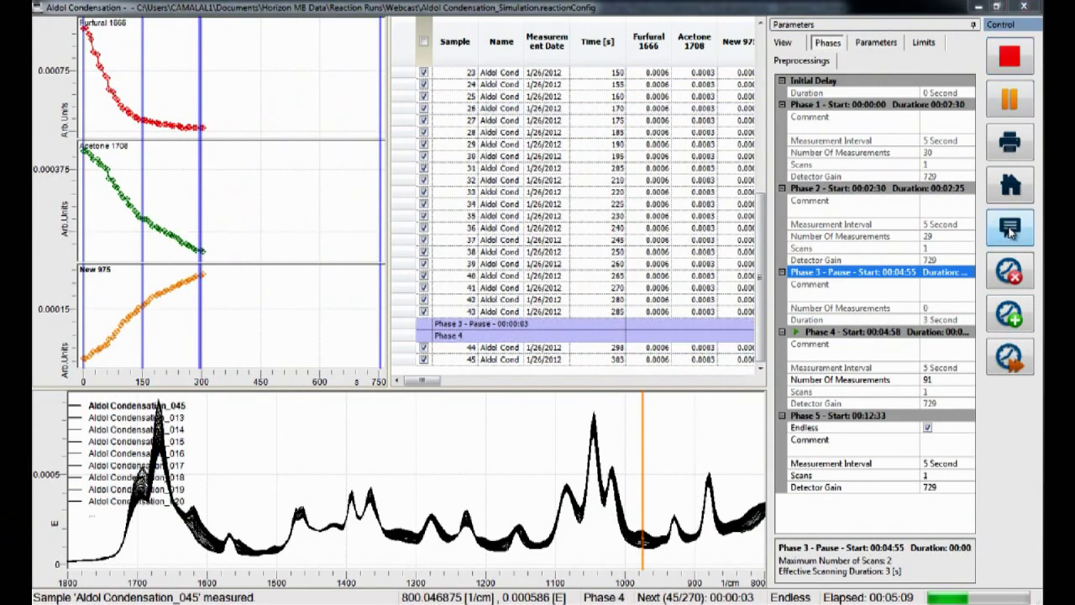
Step: Log a Comment XX note on the run and turn on the 3D spectra view
left_click(1010, 226)
left_click(516, 334)
left_click(793, 46)
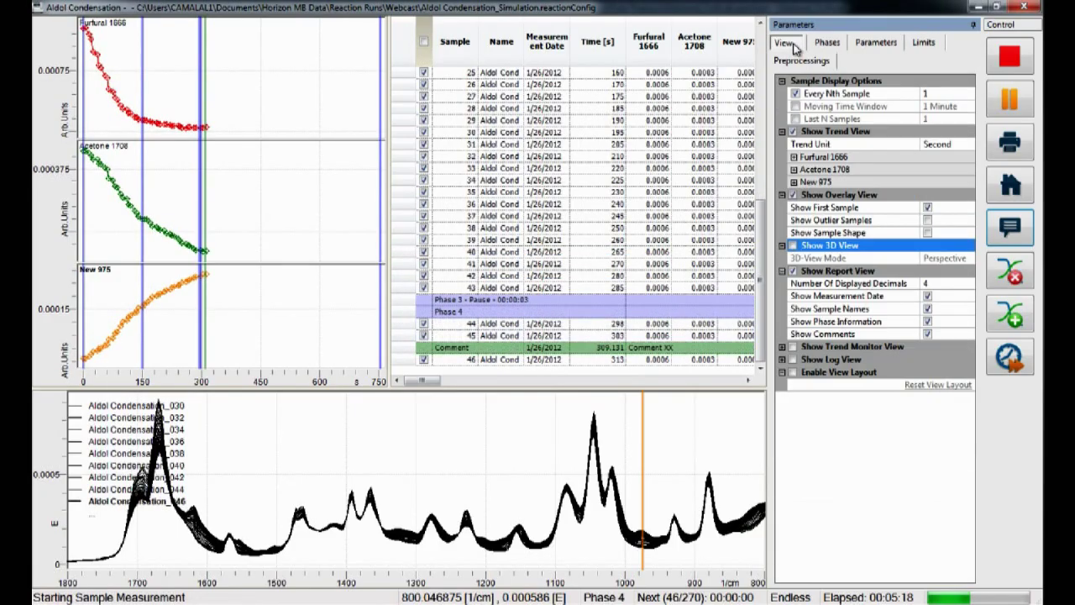
left_click(792, 245)
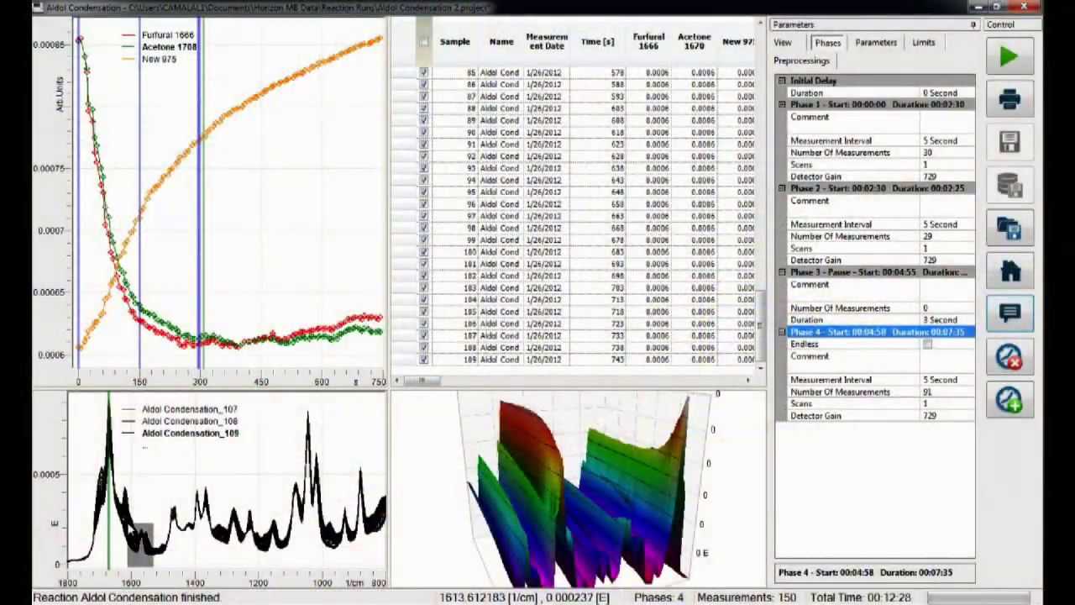
Step: Zoom the spectra to 1750–1530 cm⁻¹ and start a New Trend for the 1504, 1474 and 1620 bands
left_click_drag(85, 401, 84, 397)
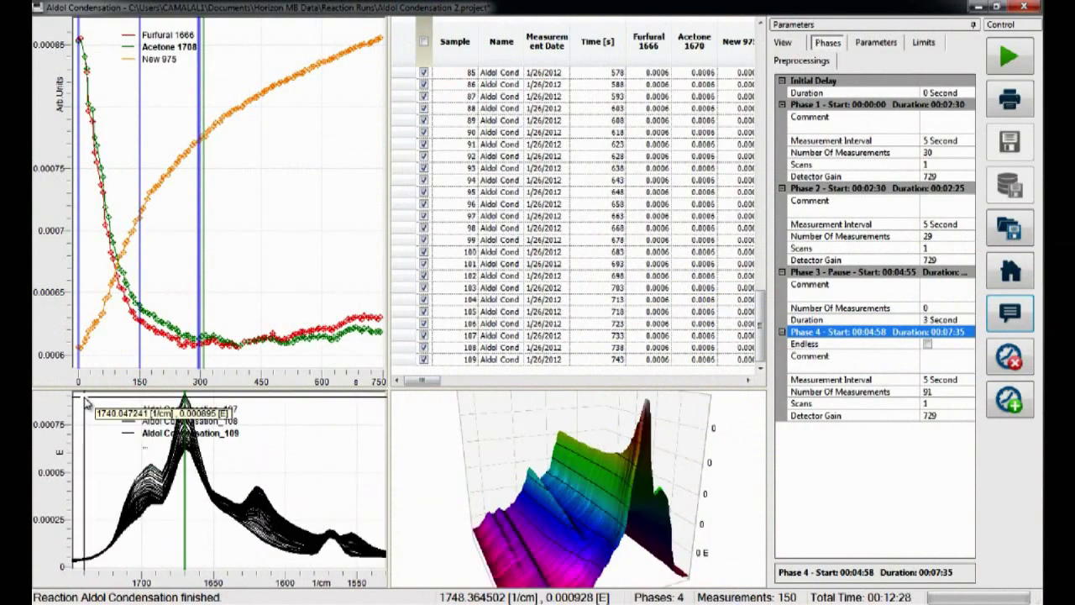
right_click(246, 74)
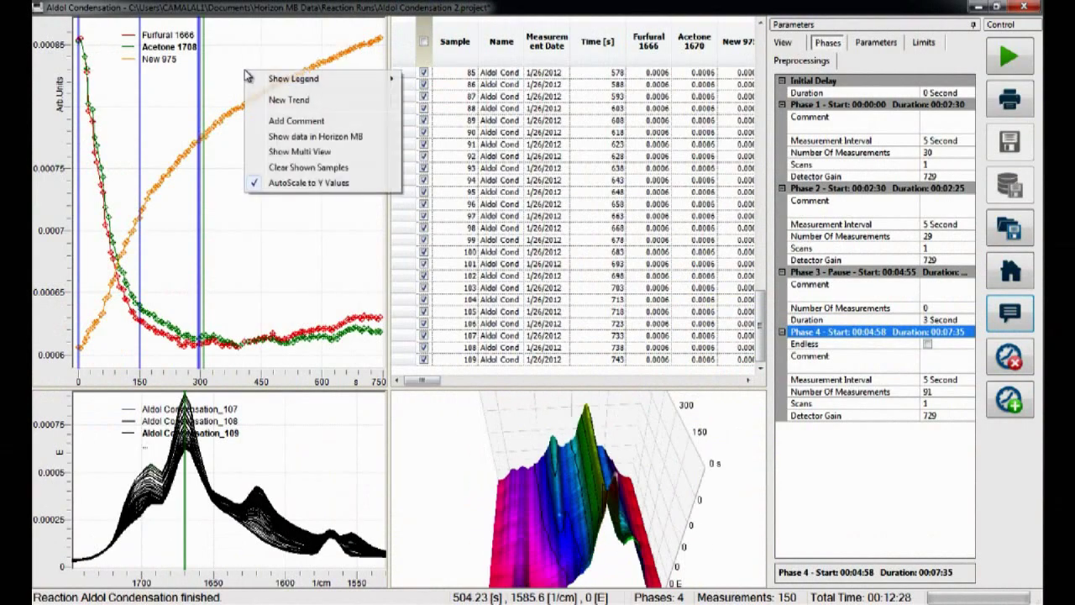
left_click(277, 100)
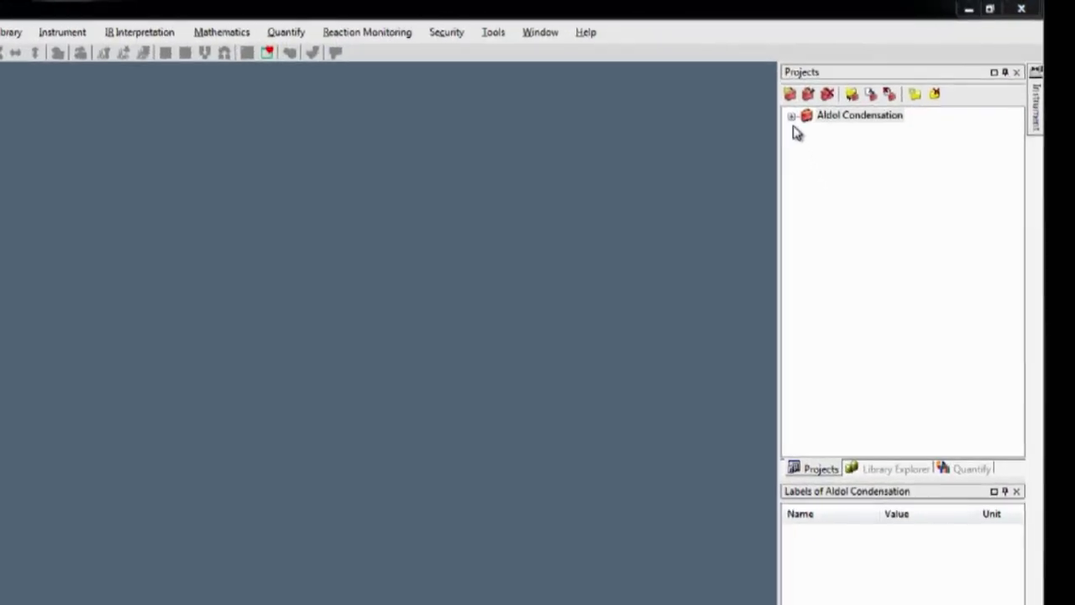
Step: Plot all six saved trends and the Reaction Data spectra, then page forward through the report preview
left_click(812, 104)
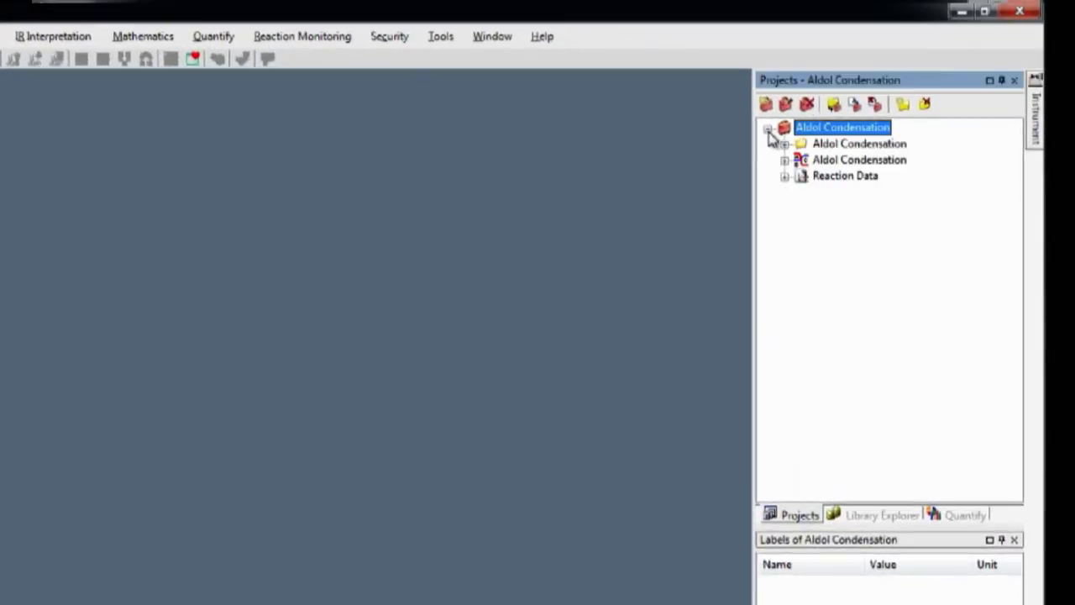
left_click(783, 144)
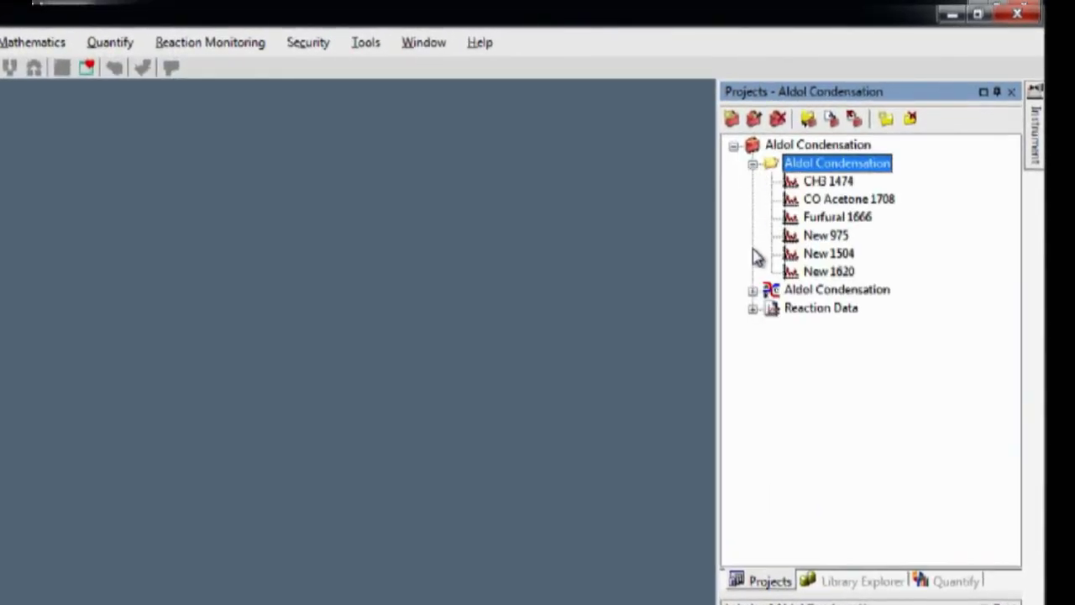
left_click(753, 309)
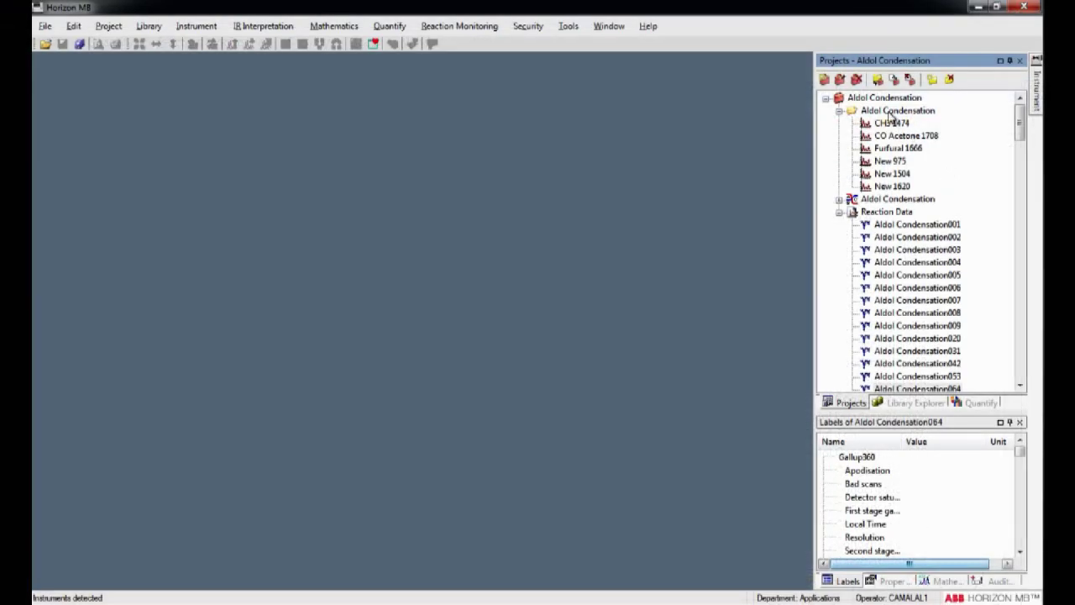
left_click(913, 124)
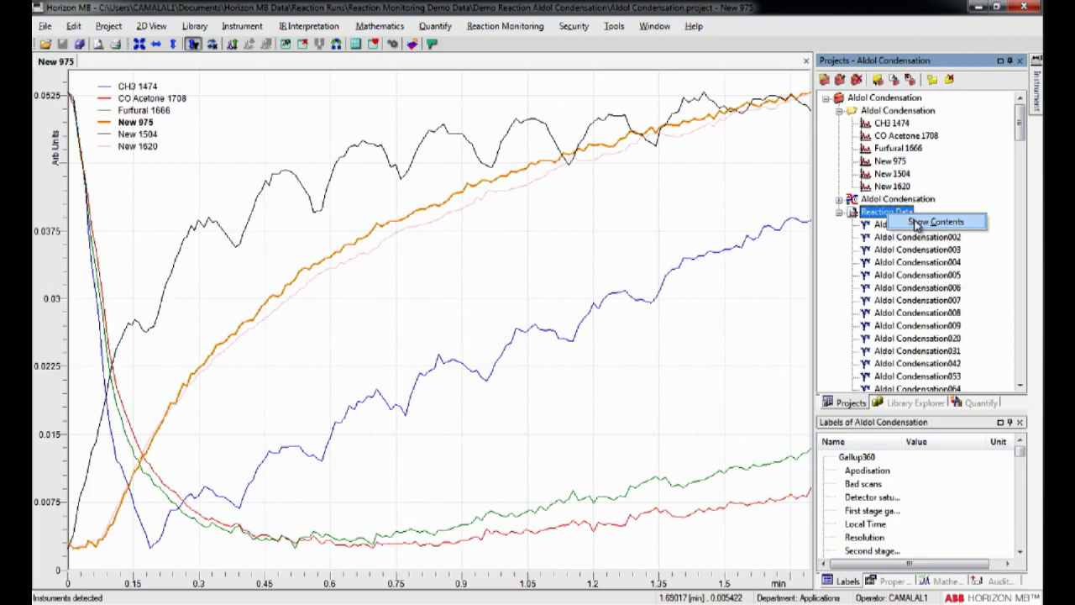
left_click(915, 222)
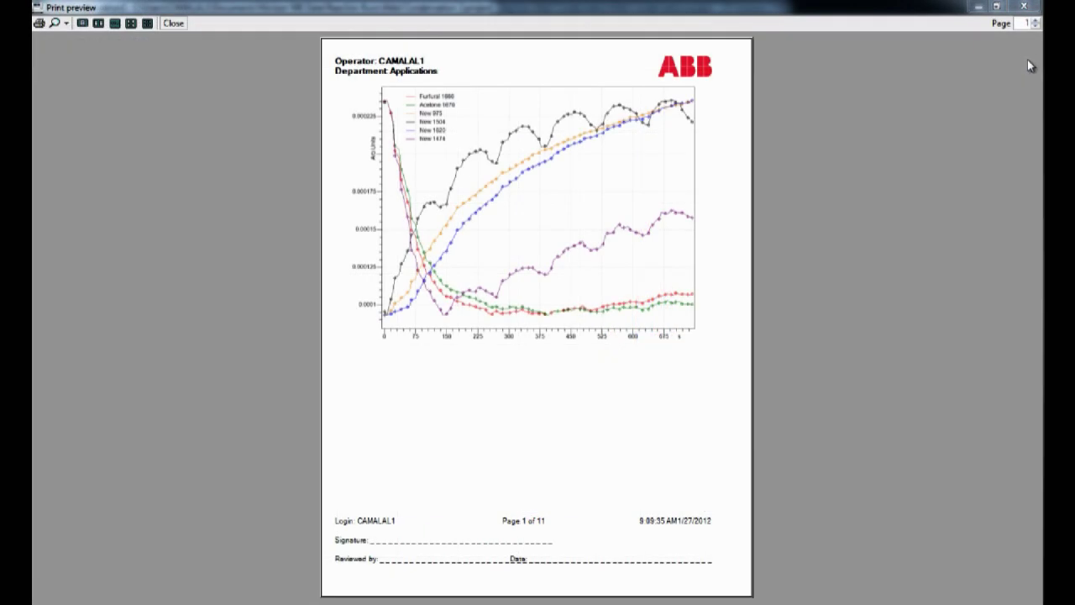
left_click(1035, 23)
left_click(1035, 24)
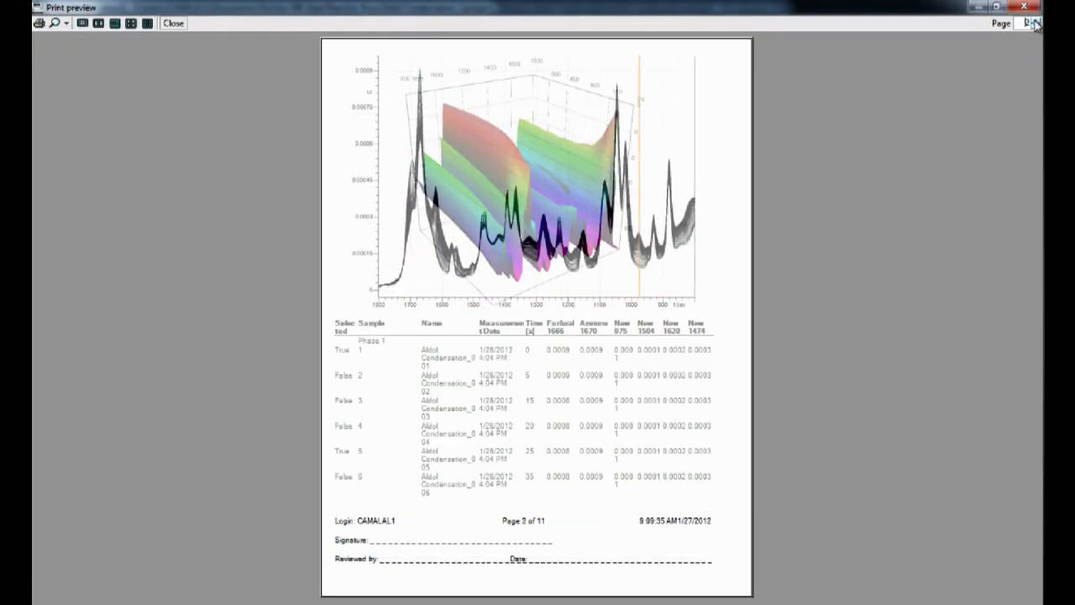